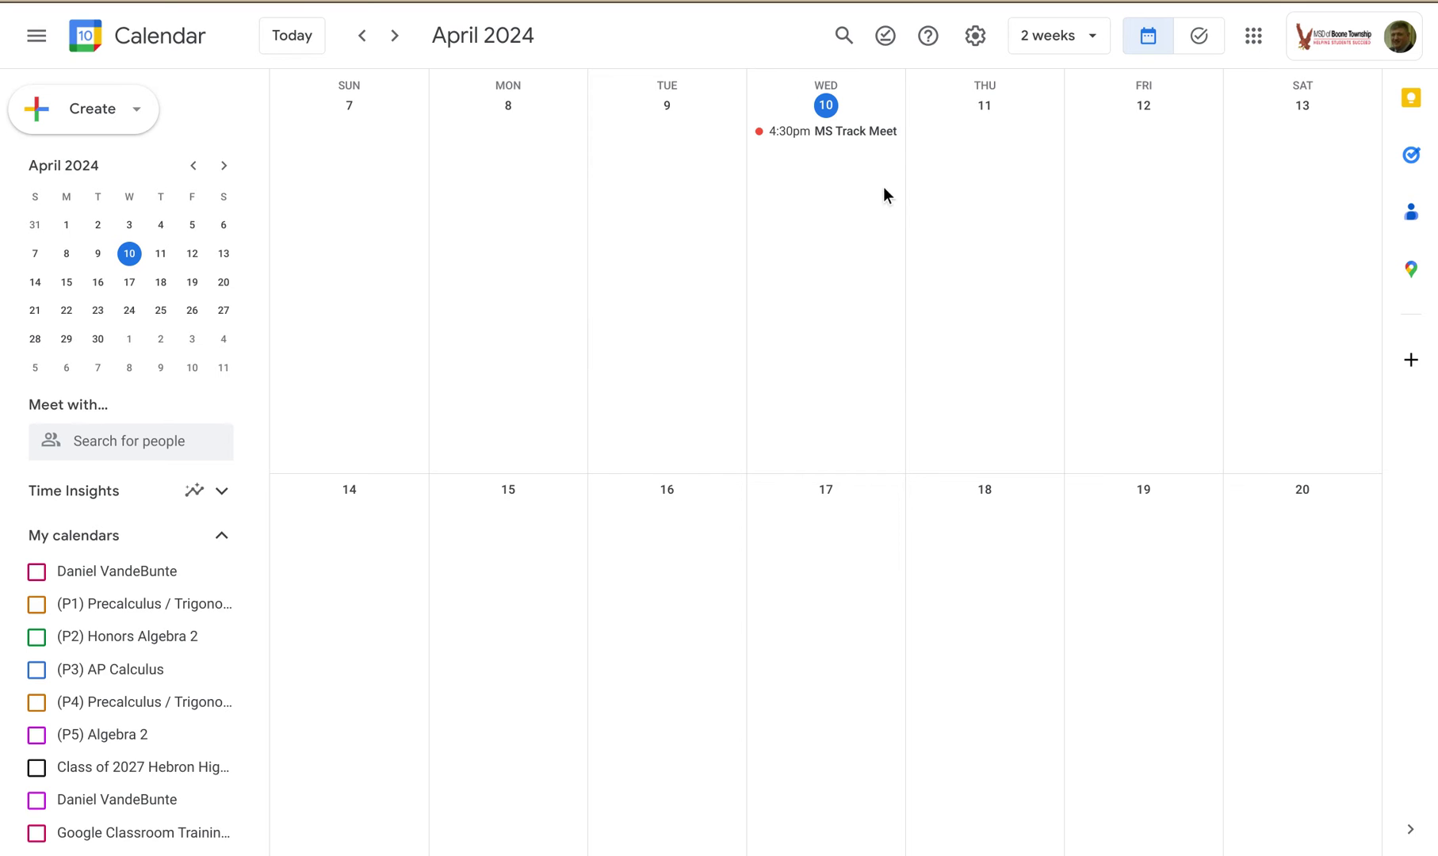
Open the MS Track Meet event on Wednesday, April 10 to see its details.
click(830, 135)
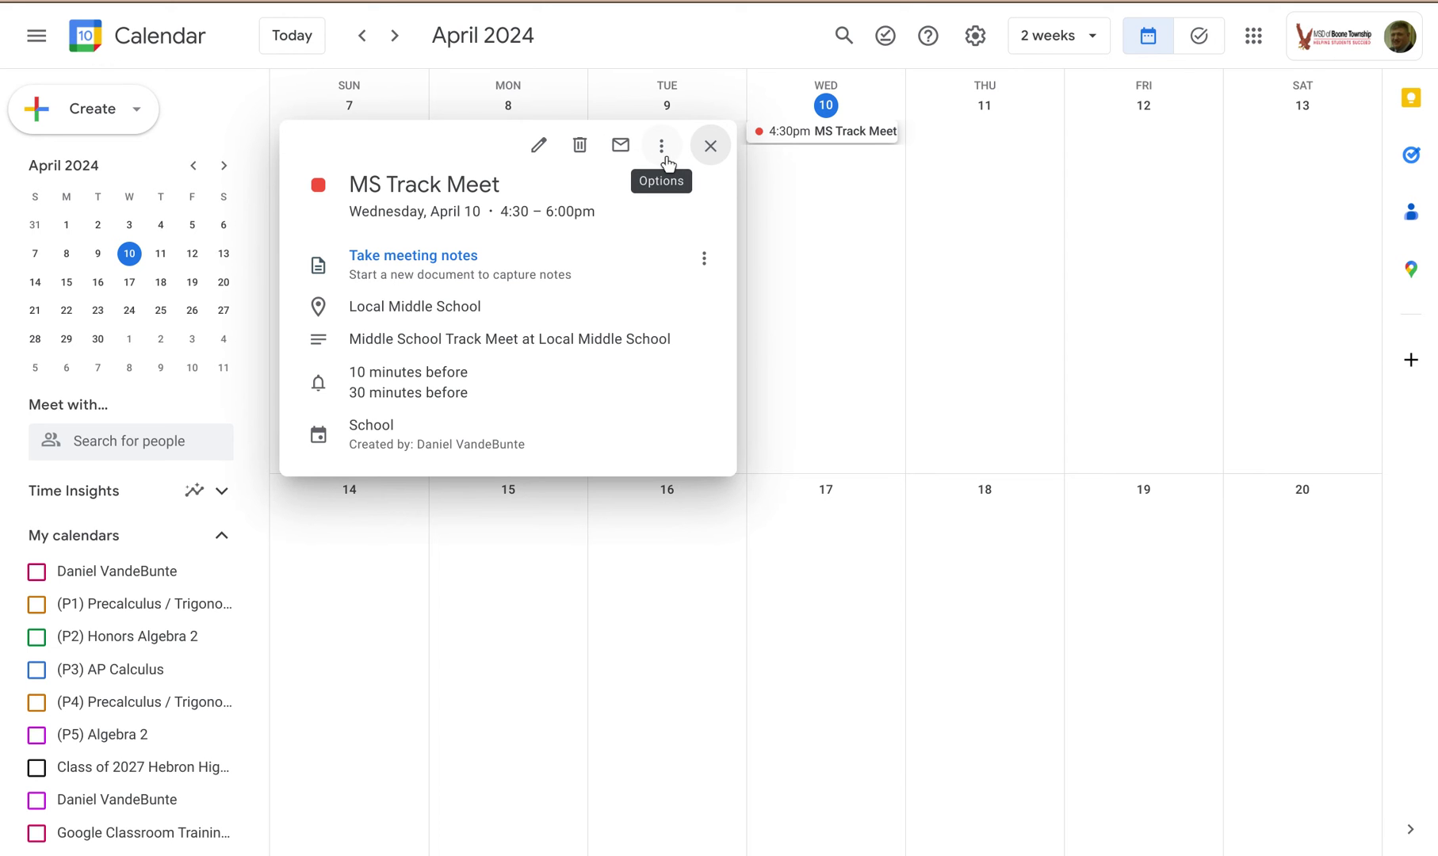
Show the MS Track Meet's extra options: print, duplicate and copy to calendars.
click(661, 147)
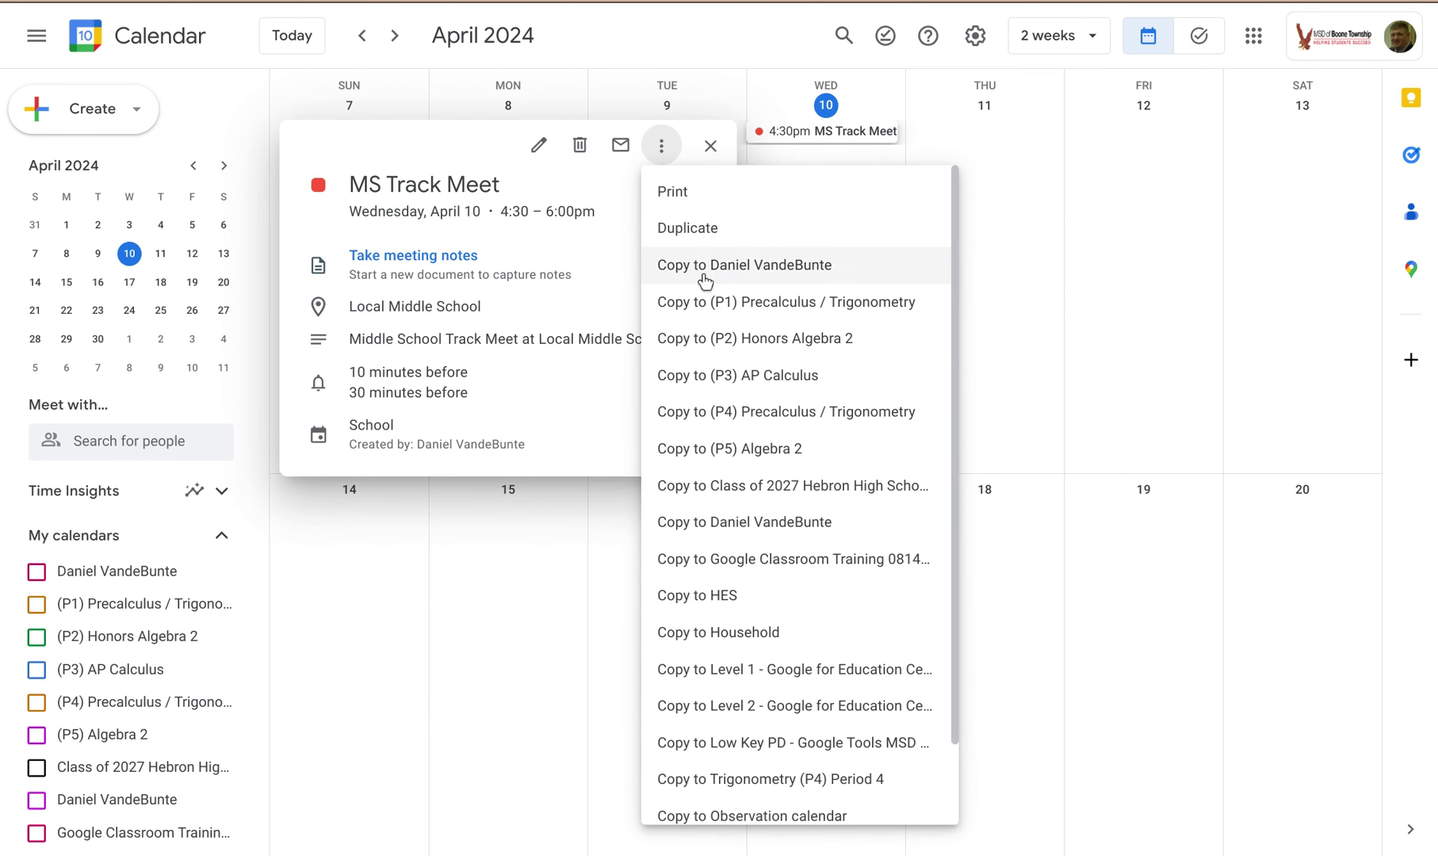
Dismiss the options list and open the MS Track Meet's full edit page.
click(465, 169)
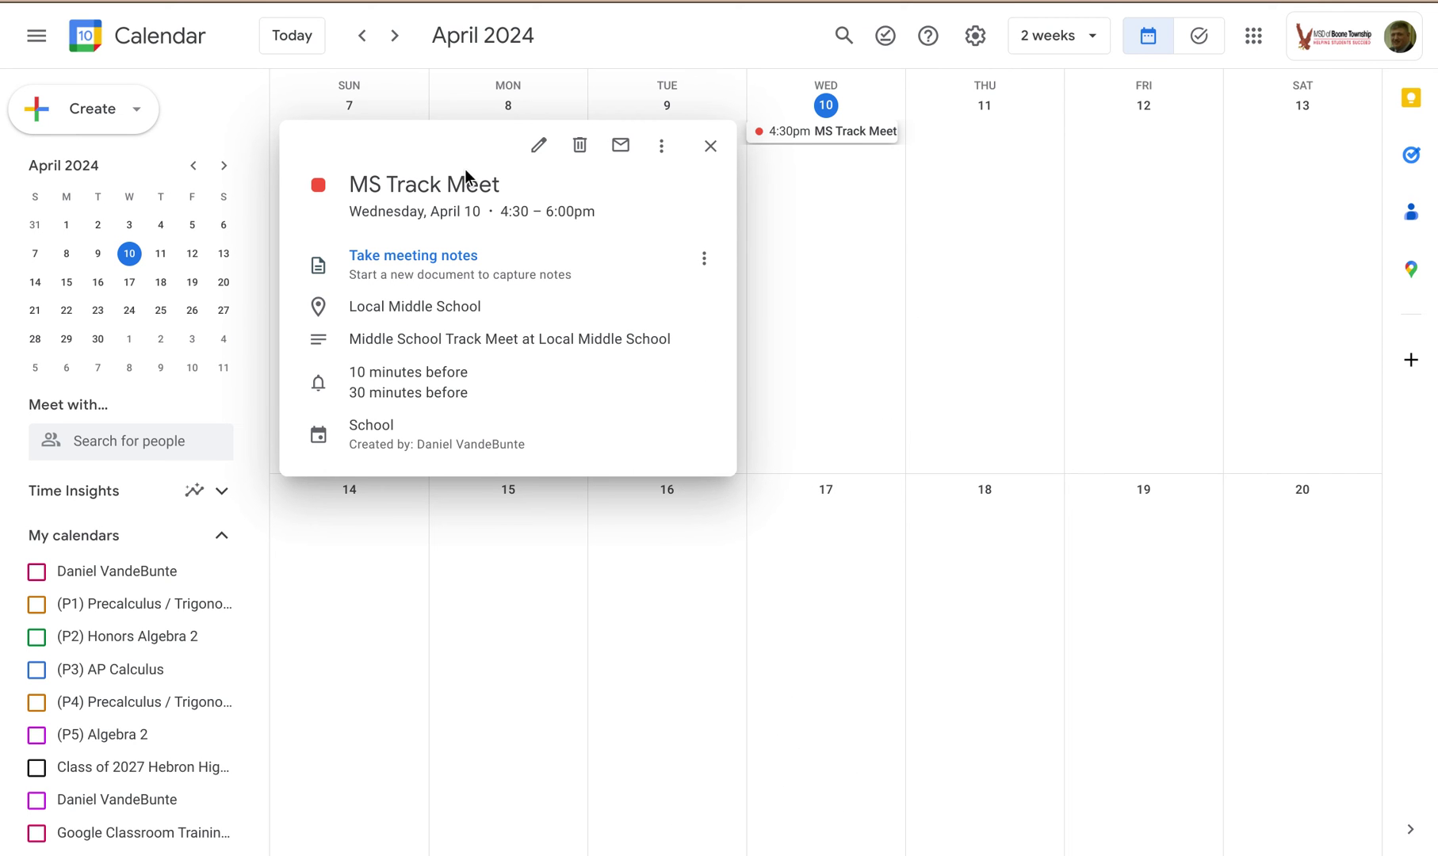
click(538, 147)
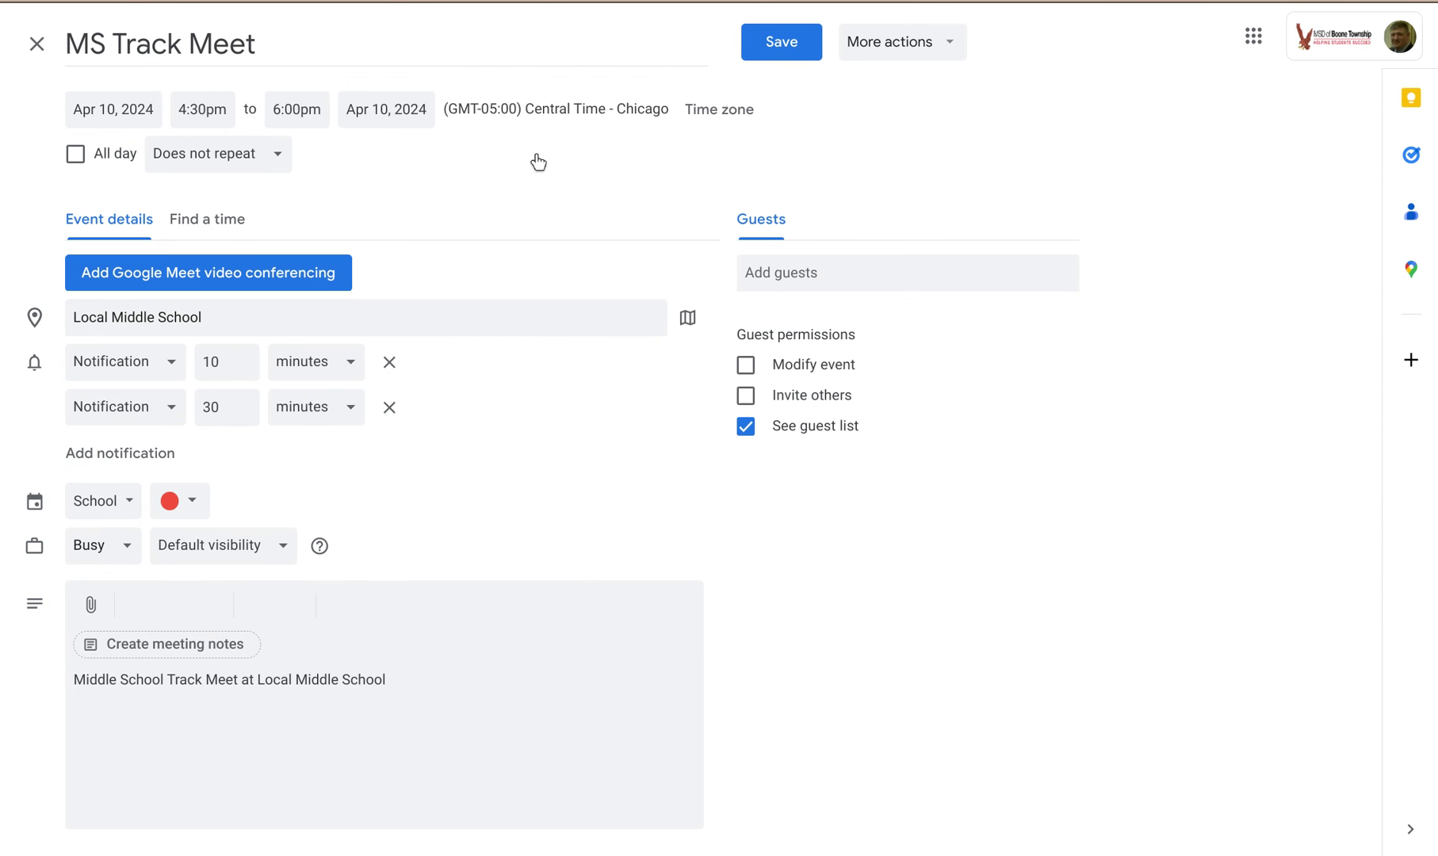